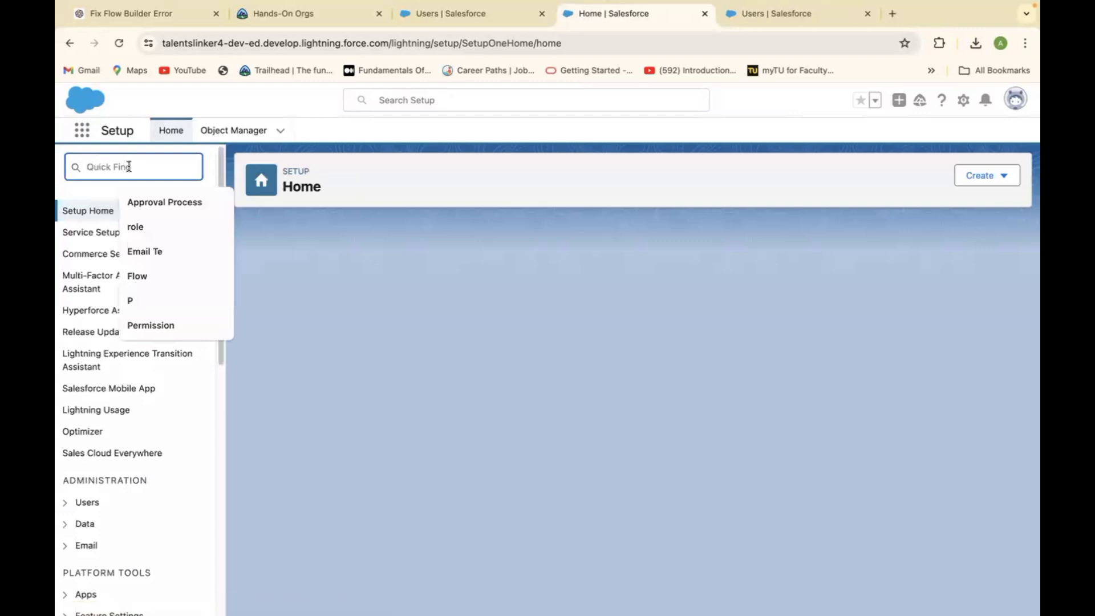
Search Quick Find for 'User' and open the All Users list, scrolled back to the New User button.
text(User)
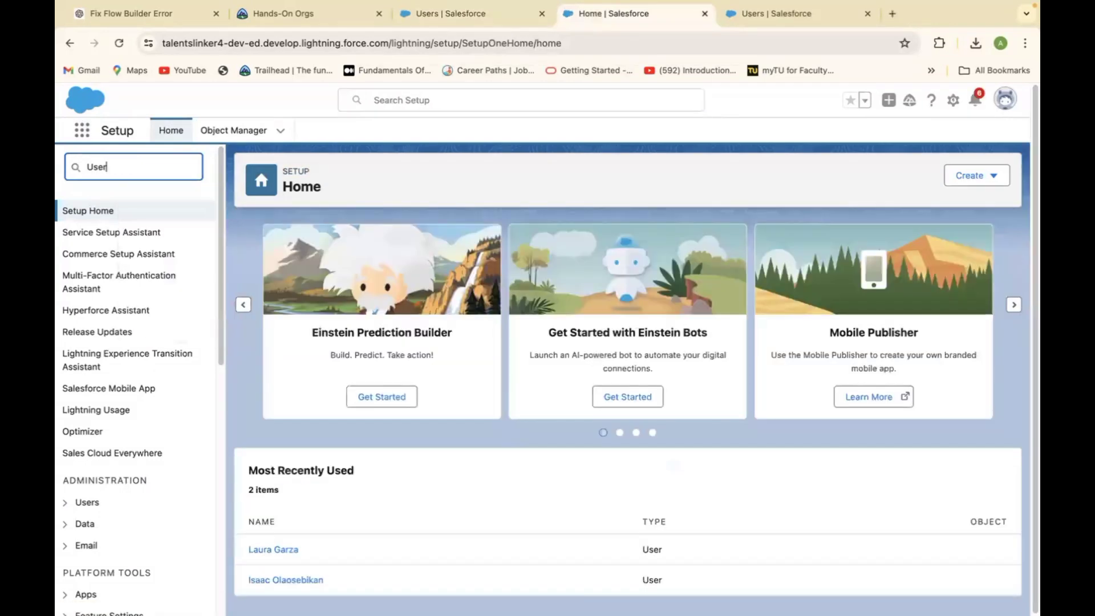
click(108, 384)
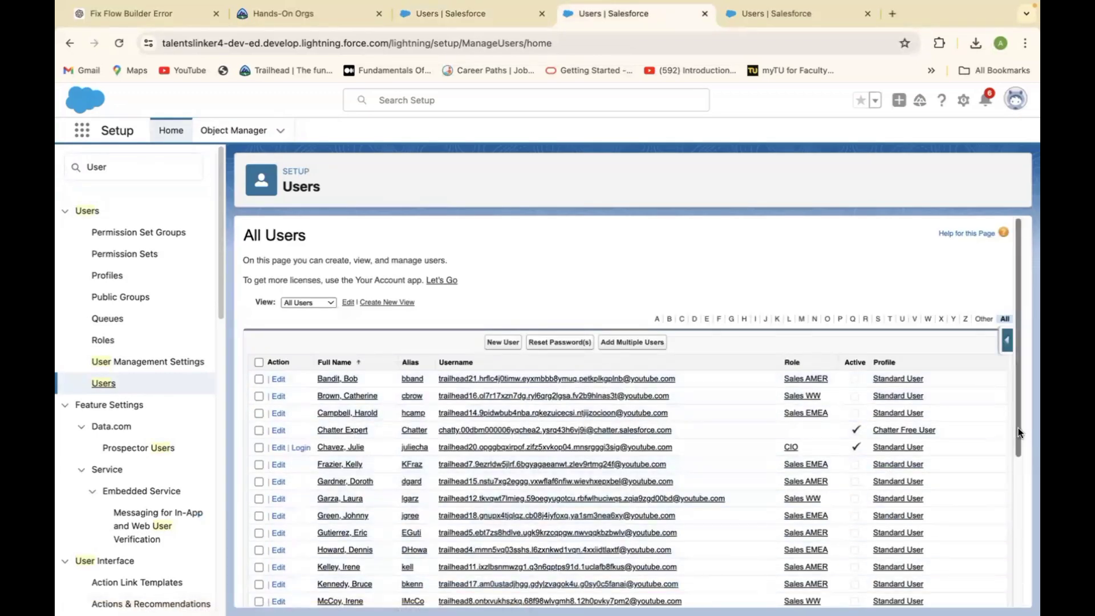
scroll(1019, 453, down, 5)
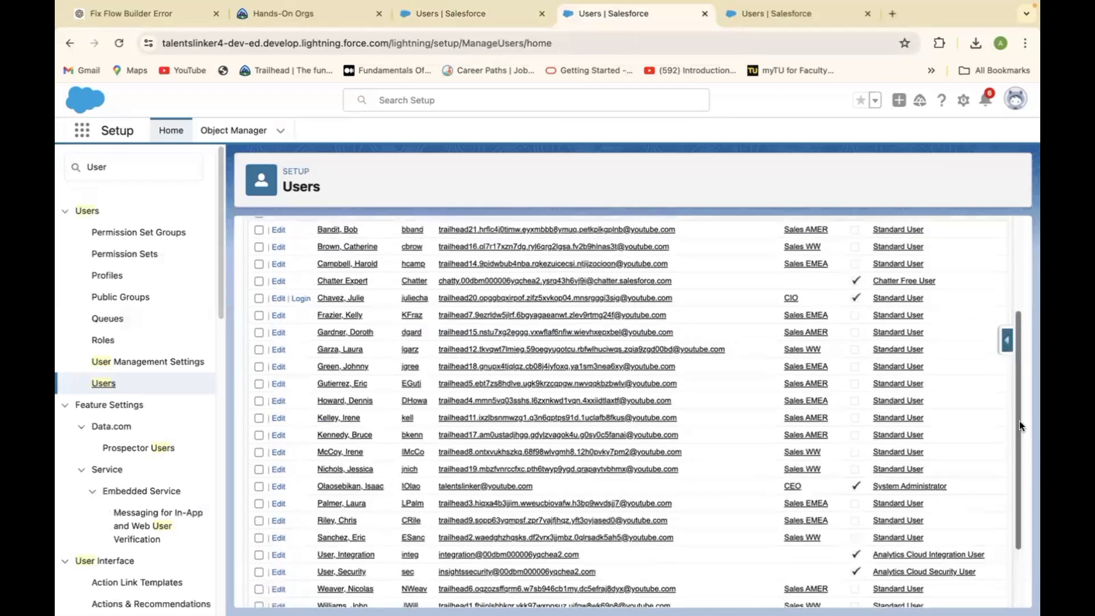
scroll(1019, 425, up, 2)
scroll(1018, 439, down, 3)
scroll(1015, 431, up, 2)
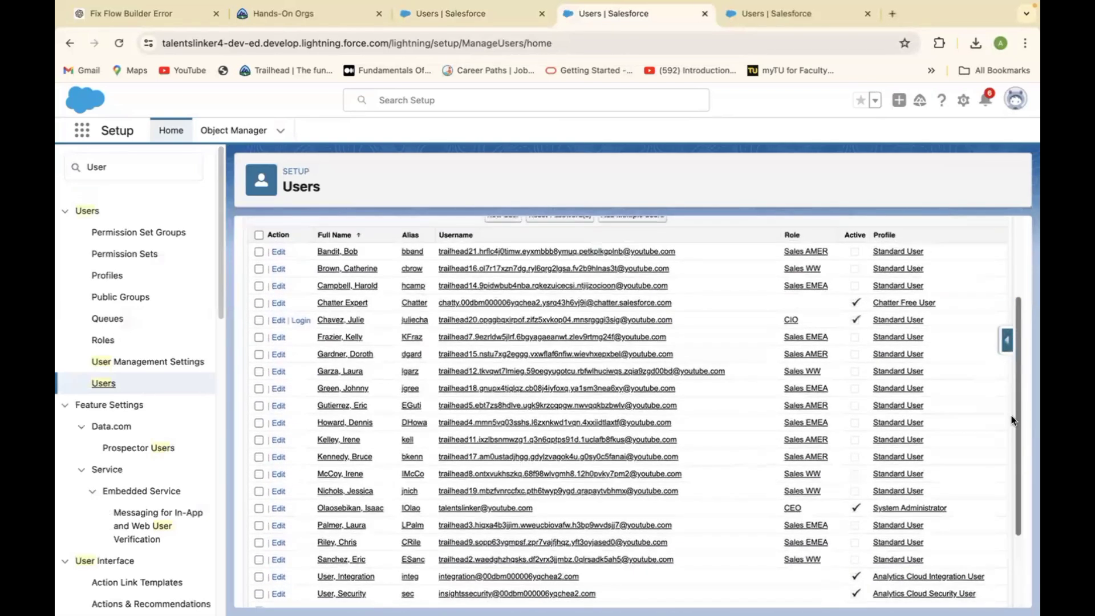
scroll(1010, 405, up, 1)
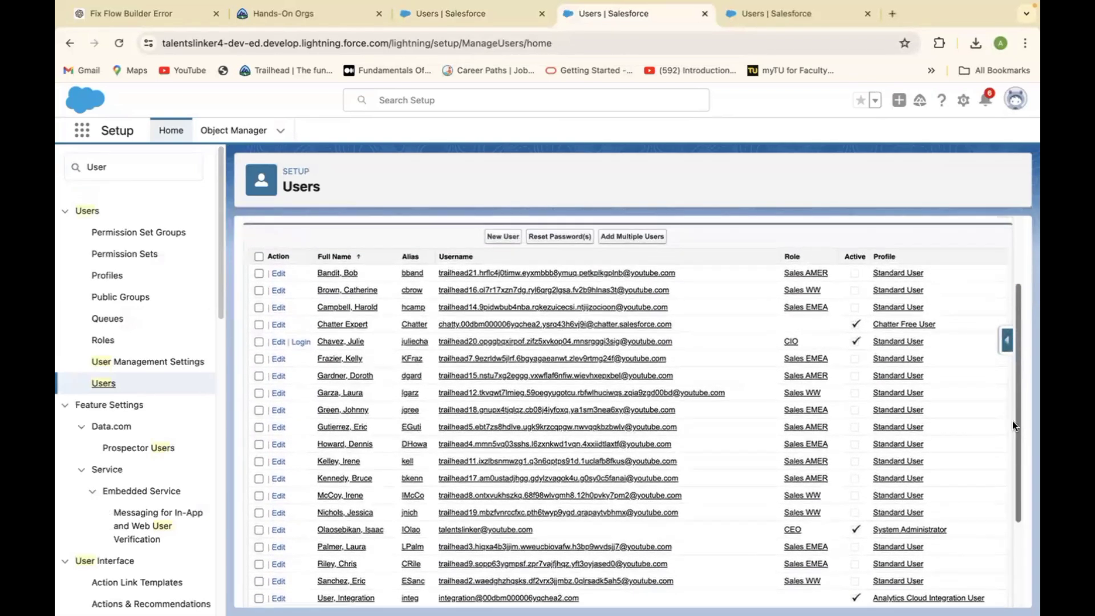
scroll(1010, 400, up, 2)
scroll(1010, 386, down, 1)
scroll(1007, 371, up, 1)
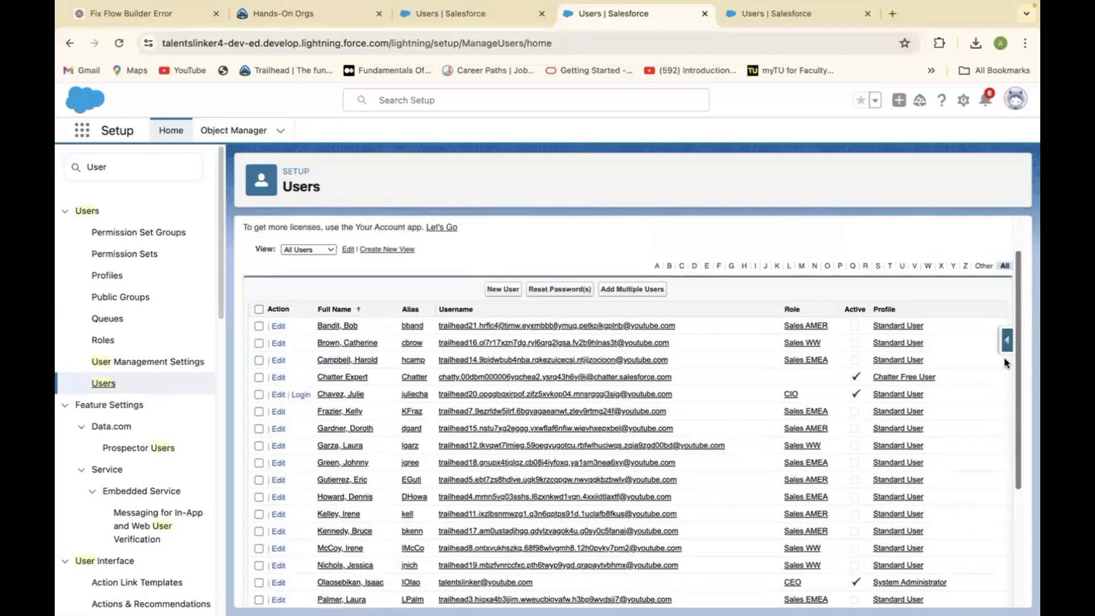
scroll(1005, 363, up, 1)
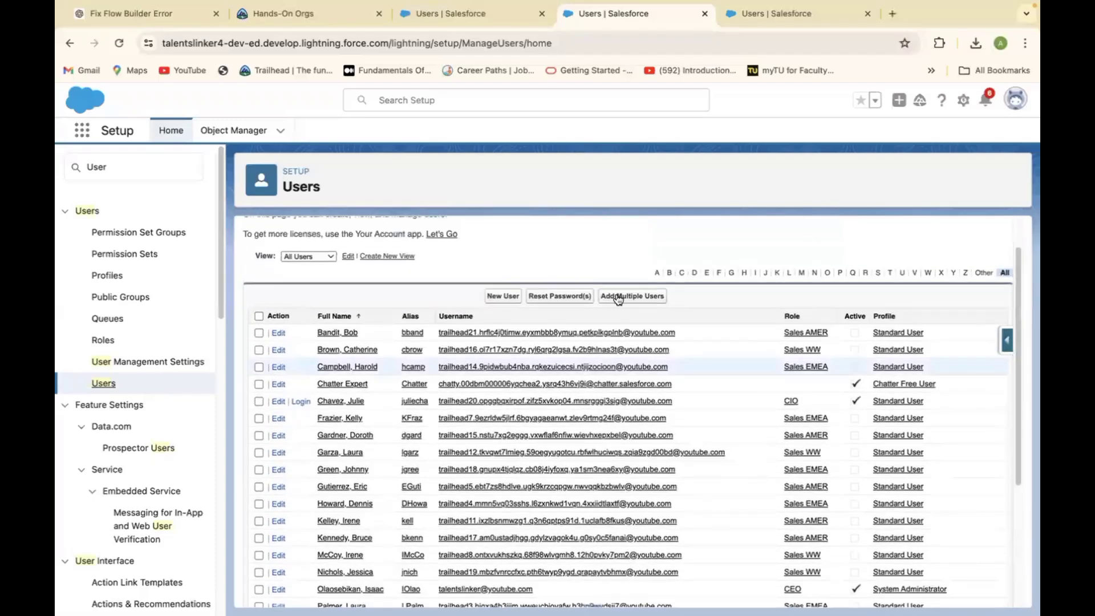
Start a new user and enter the first and last name so the alias auto-fills.
click(502, 296)
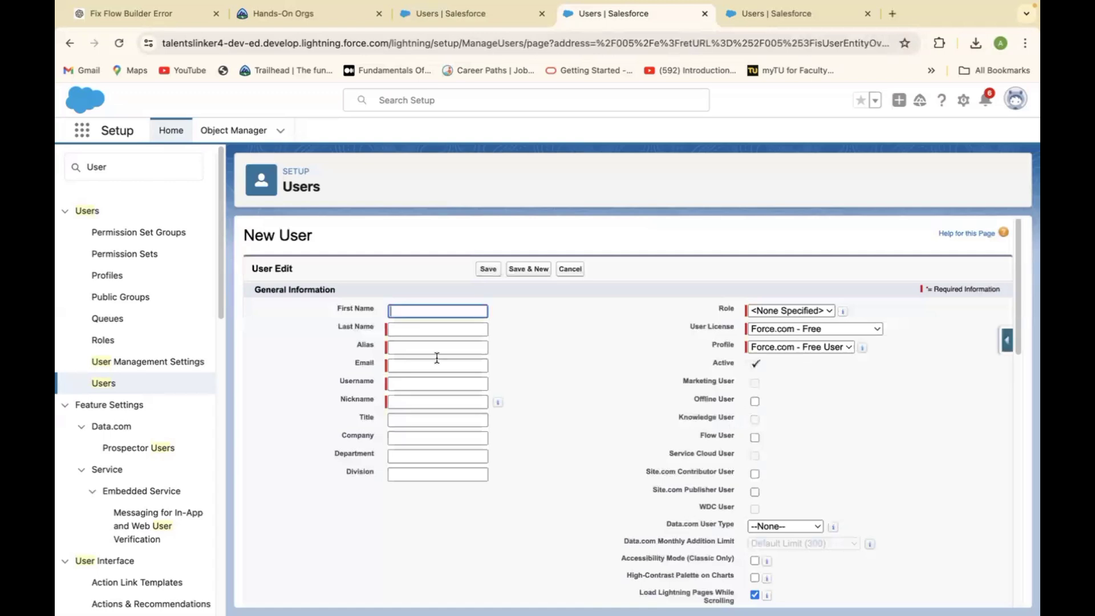
click(426, 312)
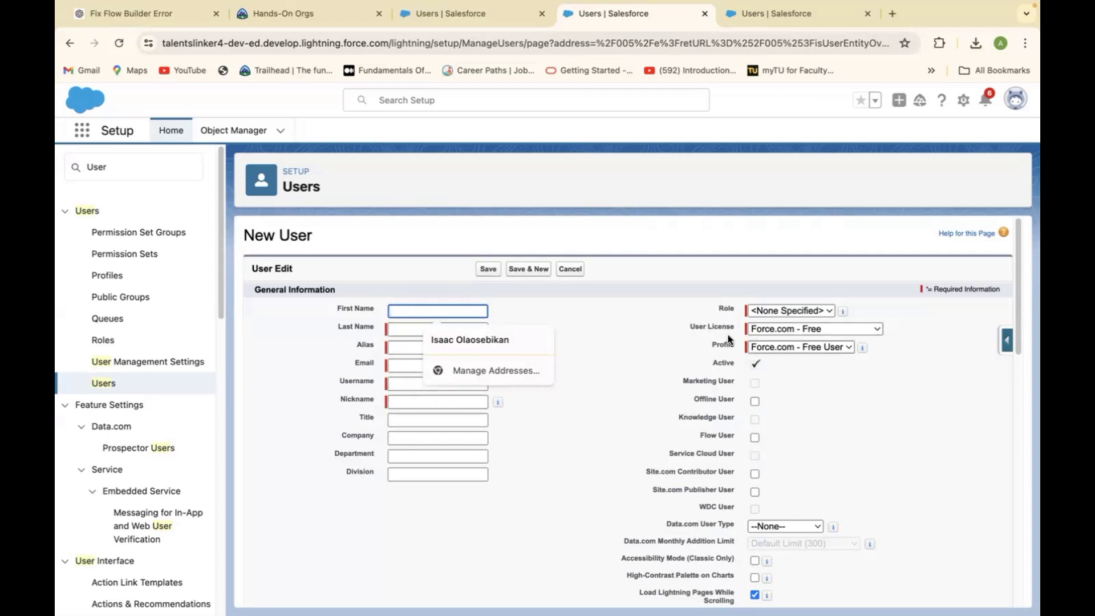
click(400, 323)
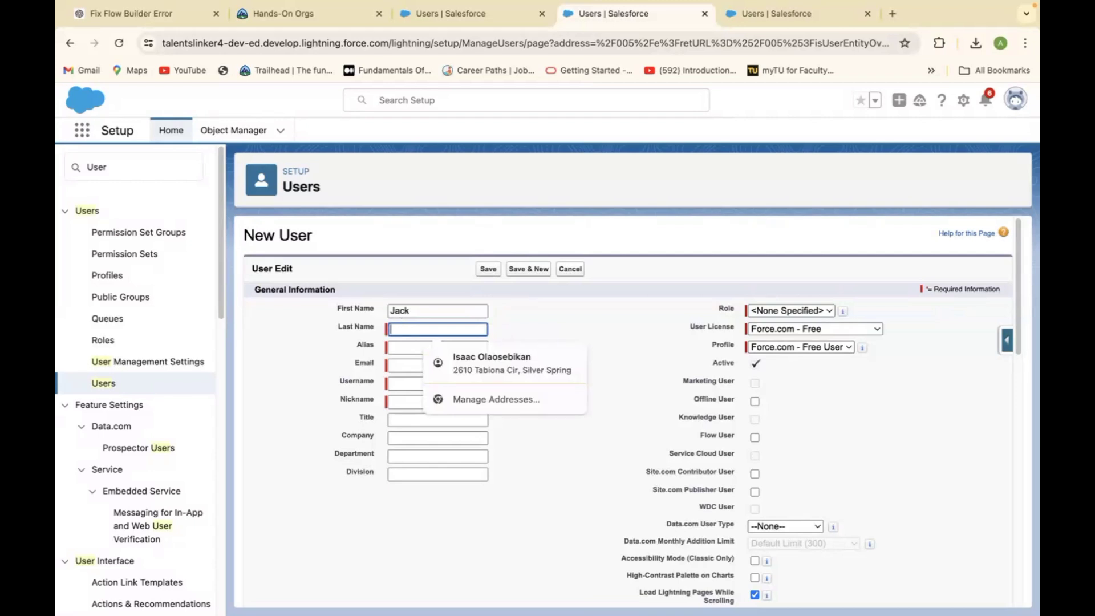
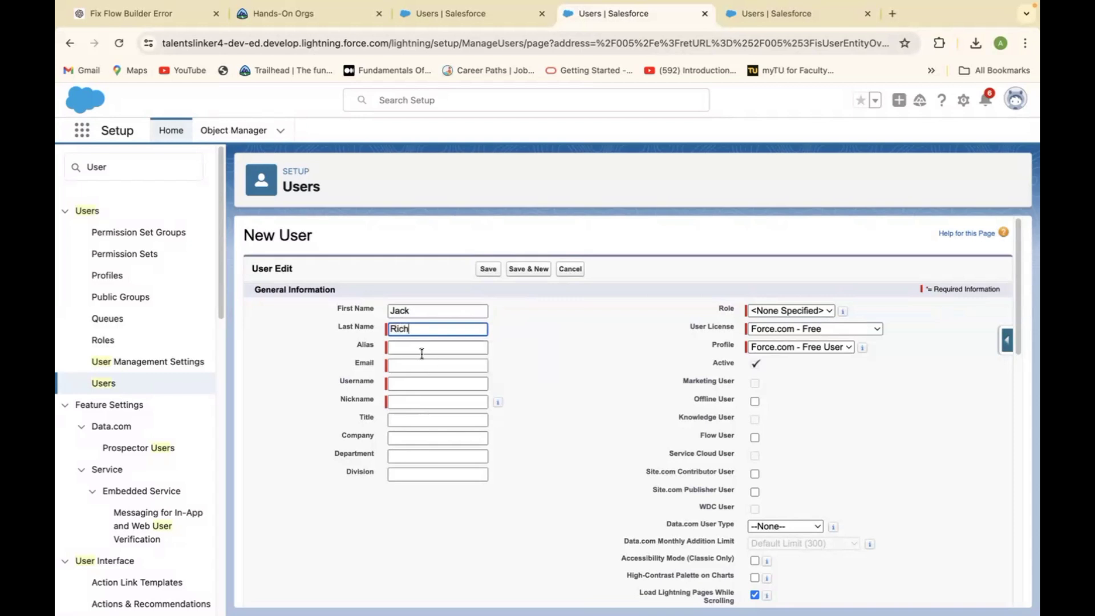
click(422, 353)
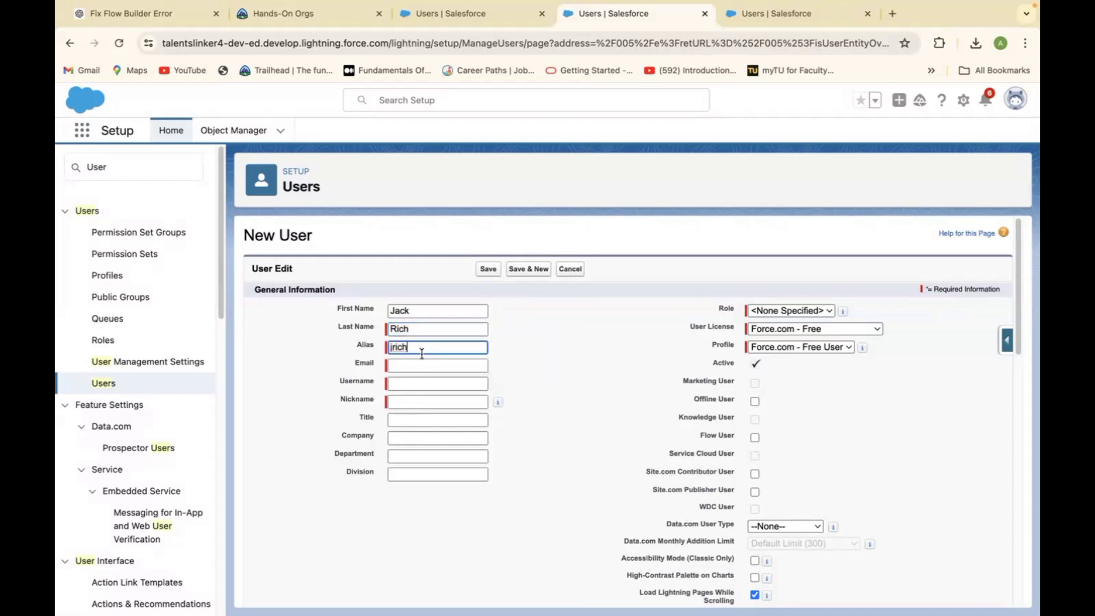
Fill in the new user's e-mail address using the suggested autofill entry.
click(422, 366)
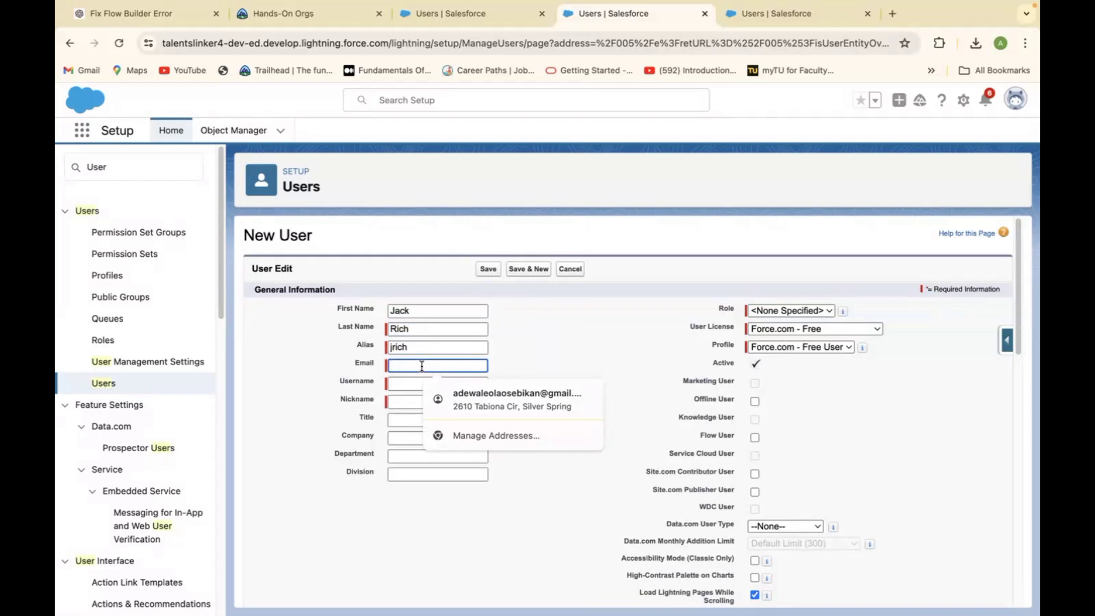
text(av)
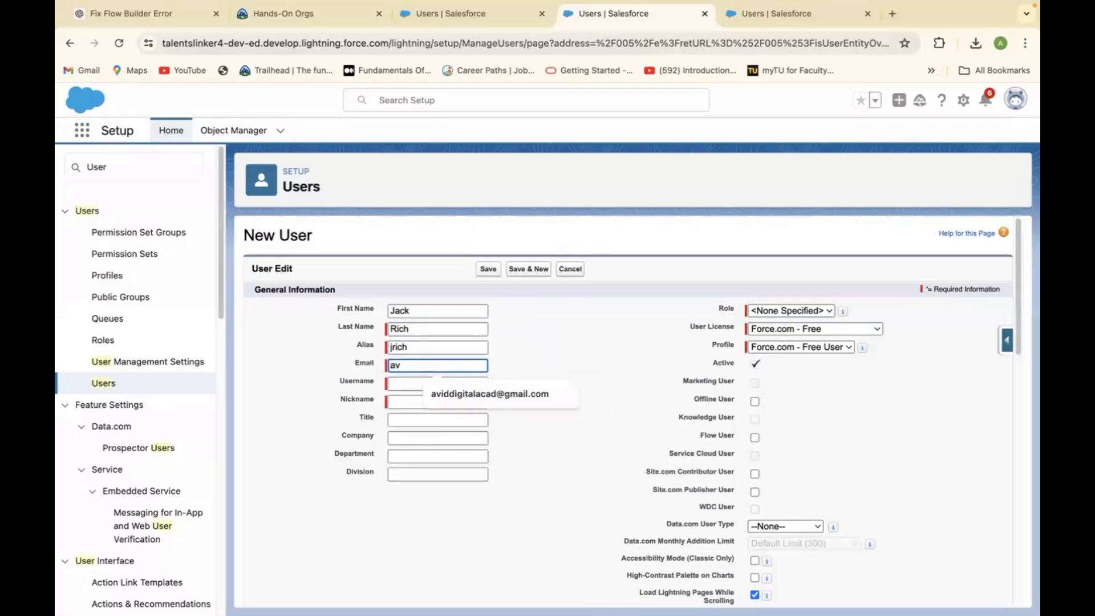
text(iddd)
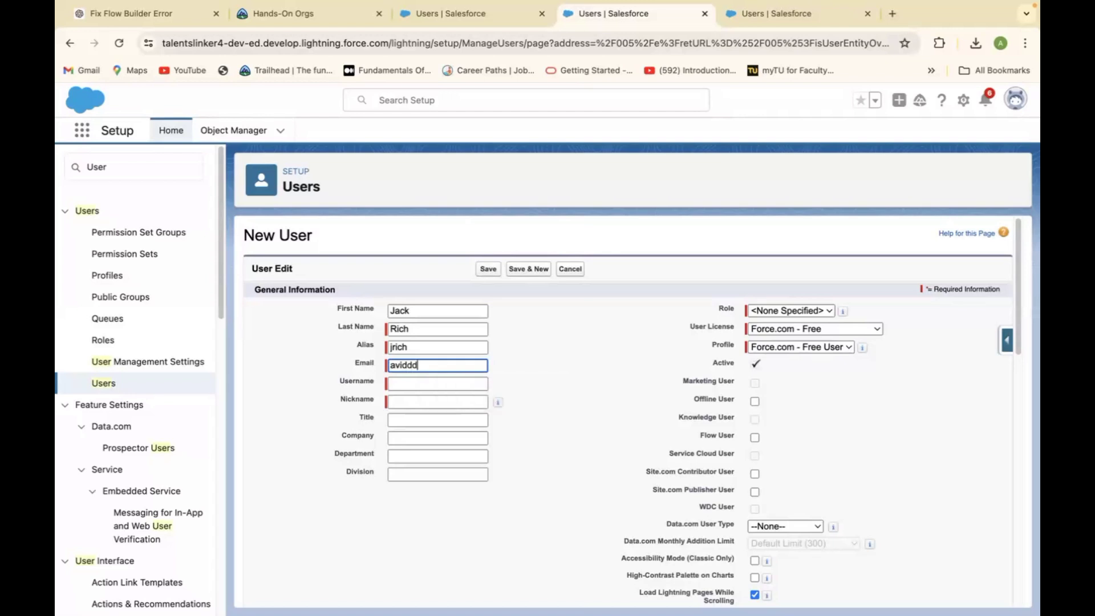
key(BackSpace)
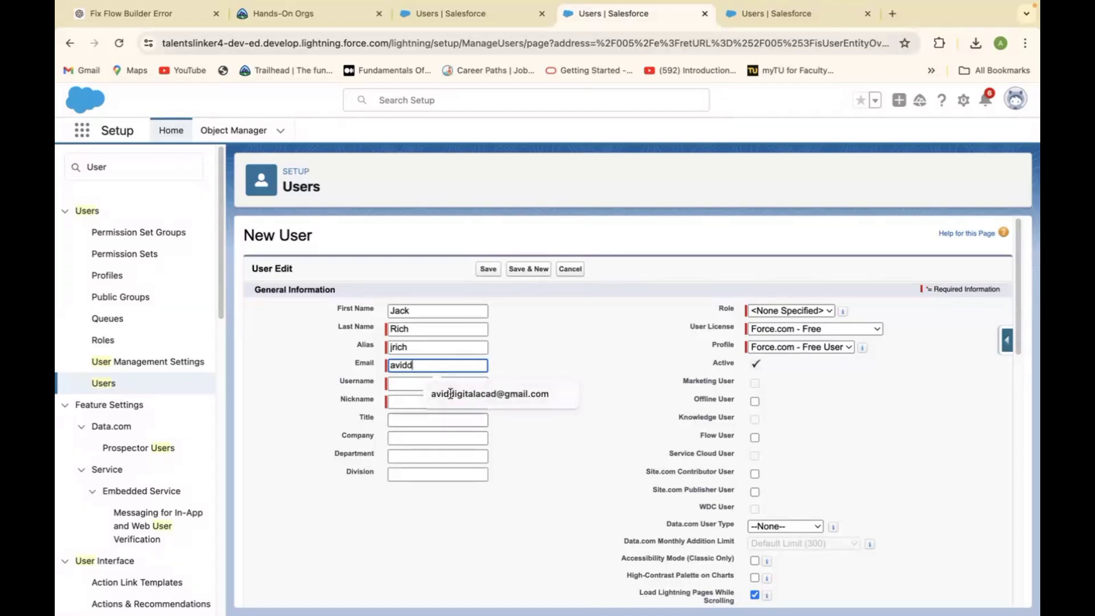
click(488, 395)
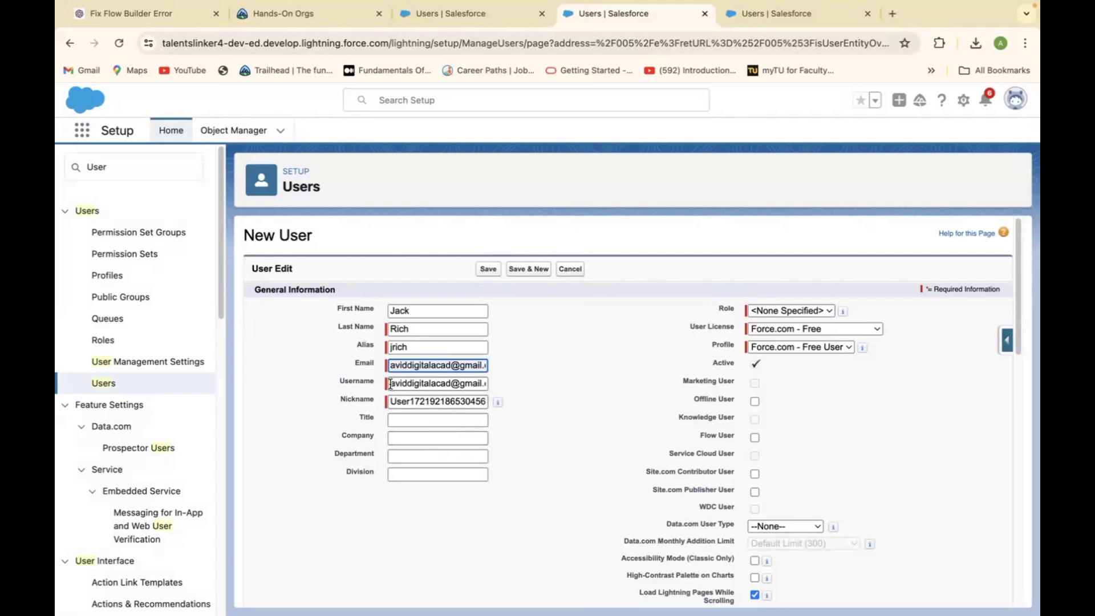
Replace the auto-filled username with a custom login username, distinct from the e-mail.
drag(393, 384, 500, 390)
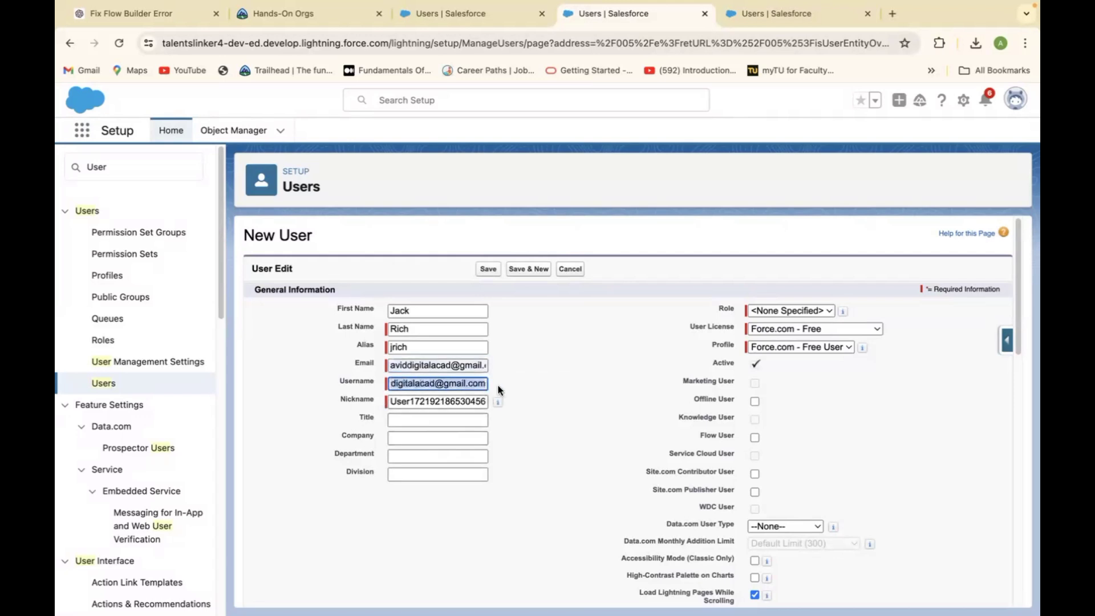
key(BackSpace)
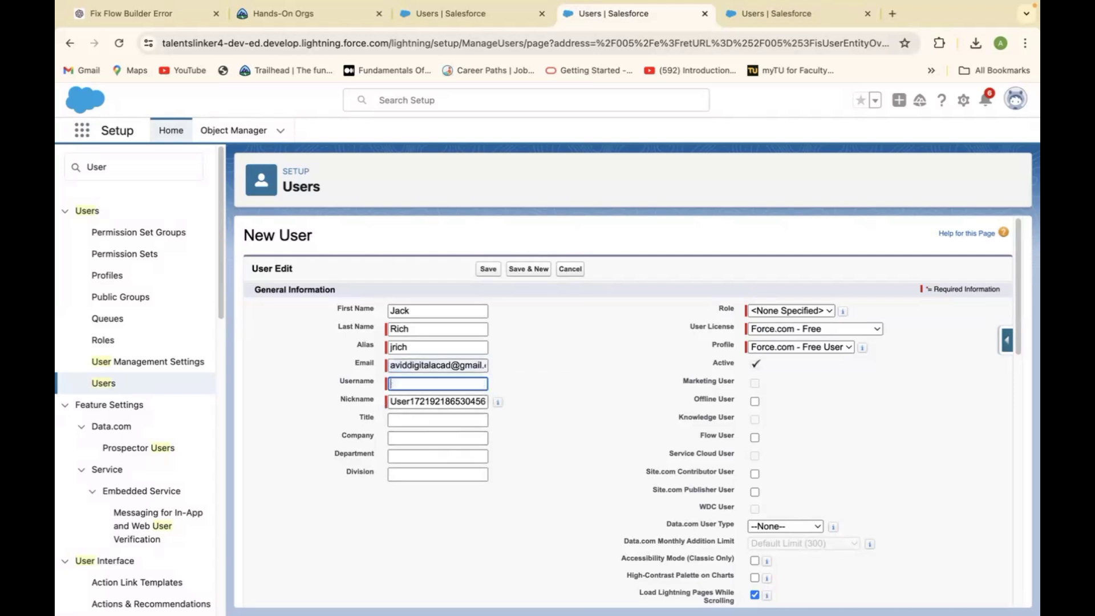
click(407, 383)
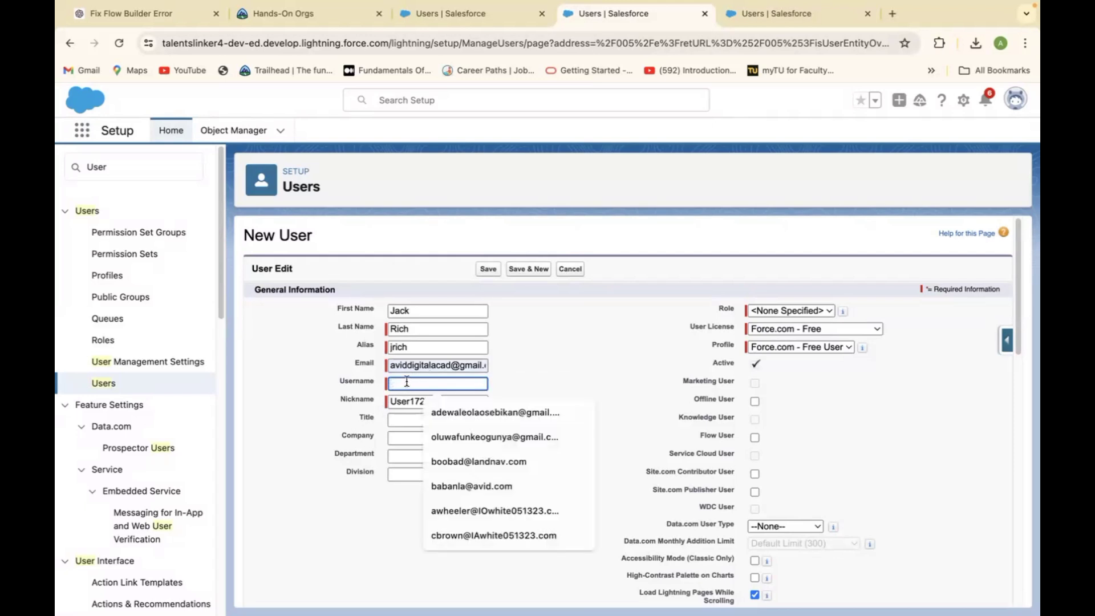
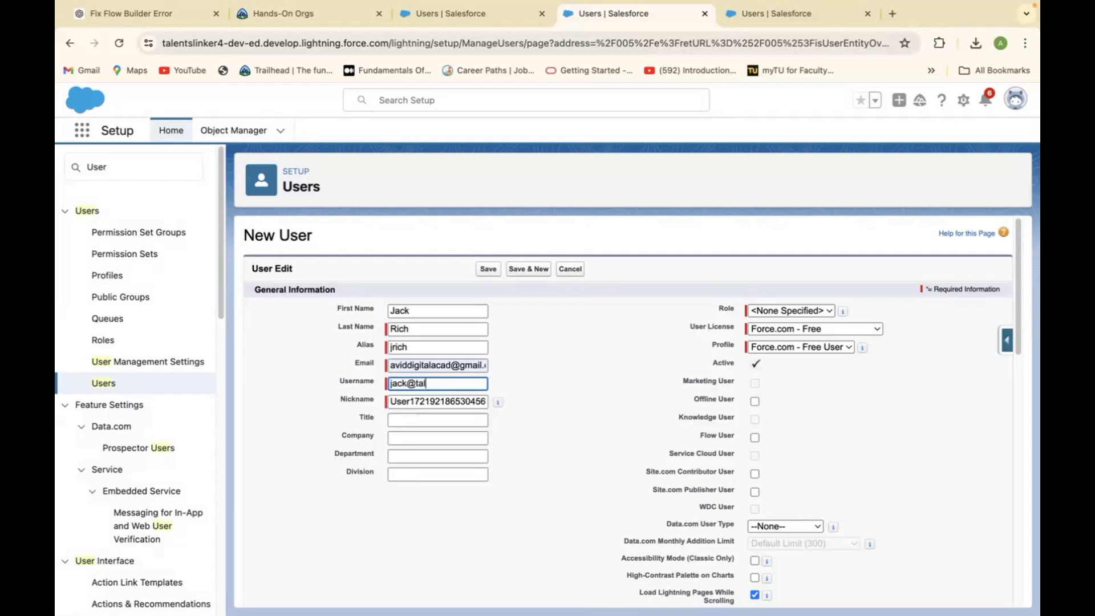
click(553, 384)
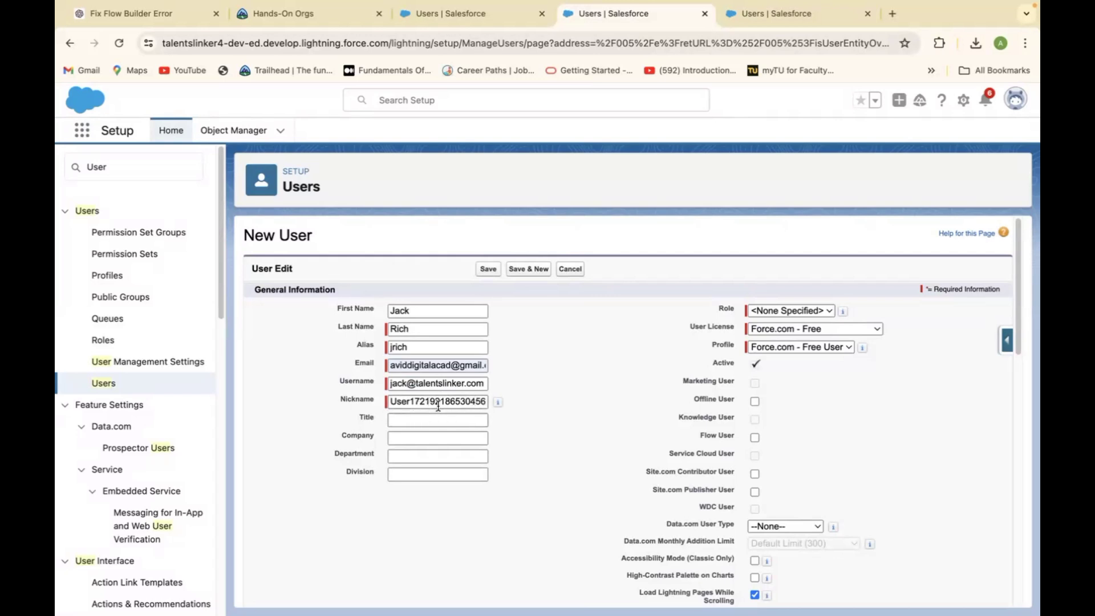
Enter 'Solution Engineer' as the title and 'Talents Linker' as the company.
click(419, 420)
text(Solut)
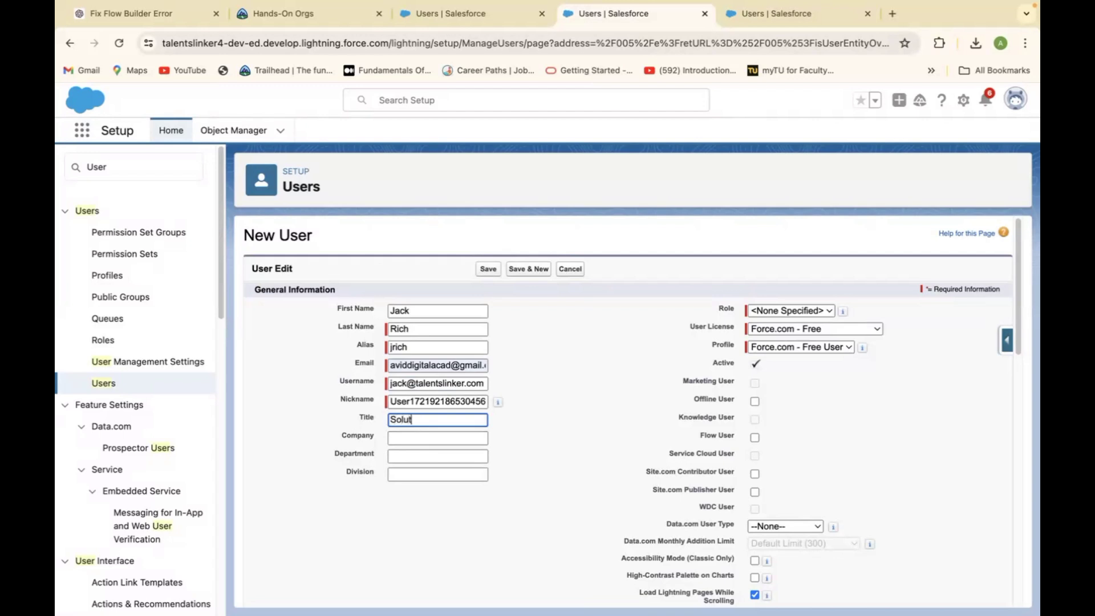
text(ion Engineer)
click(432, 437)
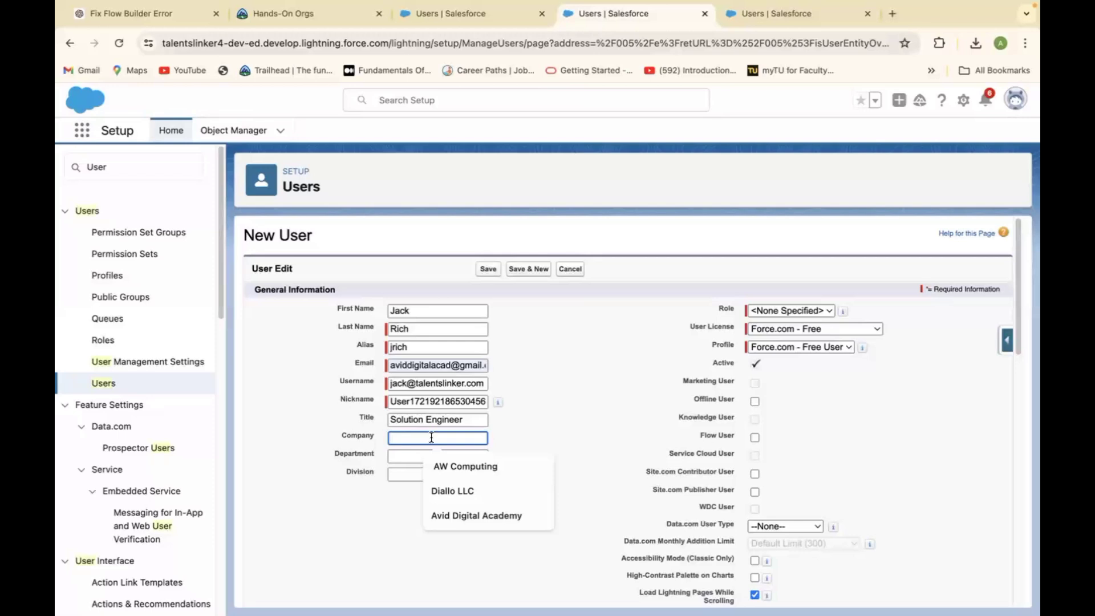
text(Talen)
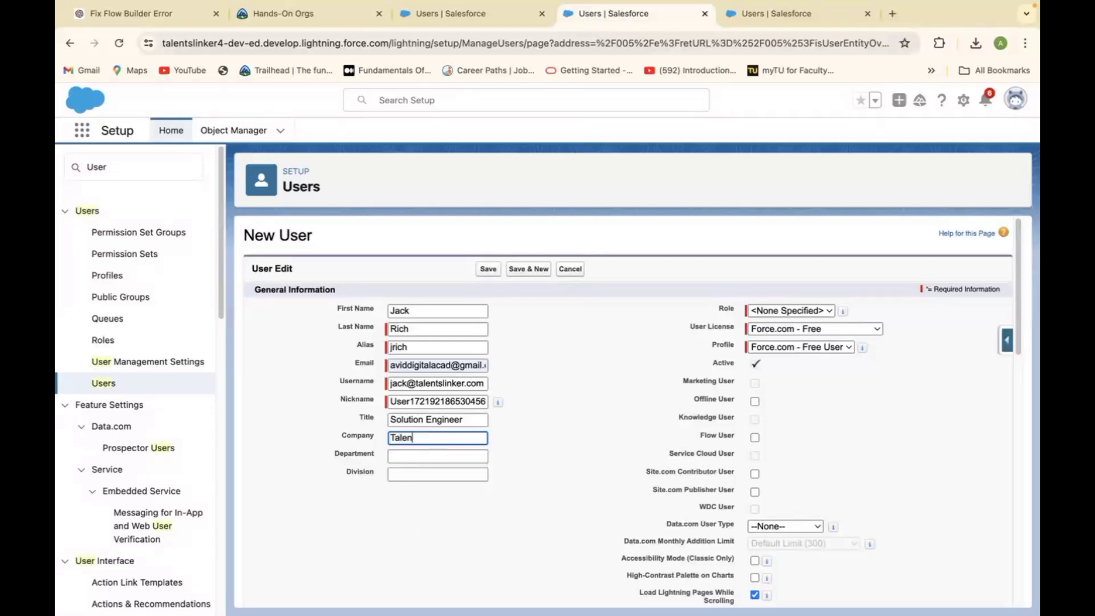
text(ts Linker)
Choose the Salesforce user license, then the Solution Manager profile from its profile list.
click(847, 348)
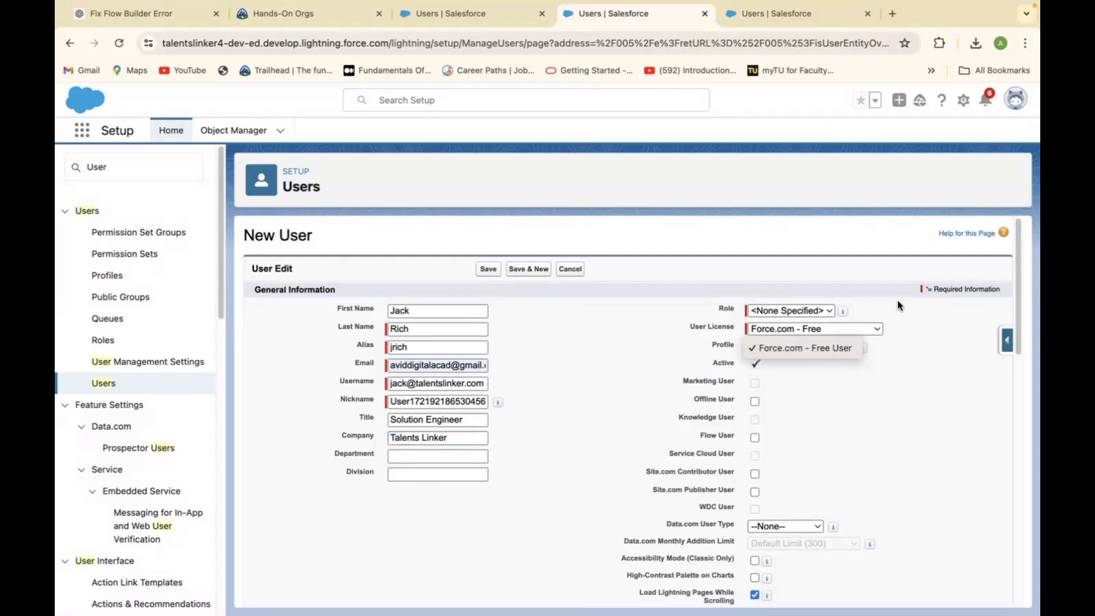
click(868, 327)
click(868, 328)
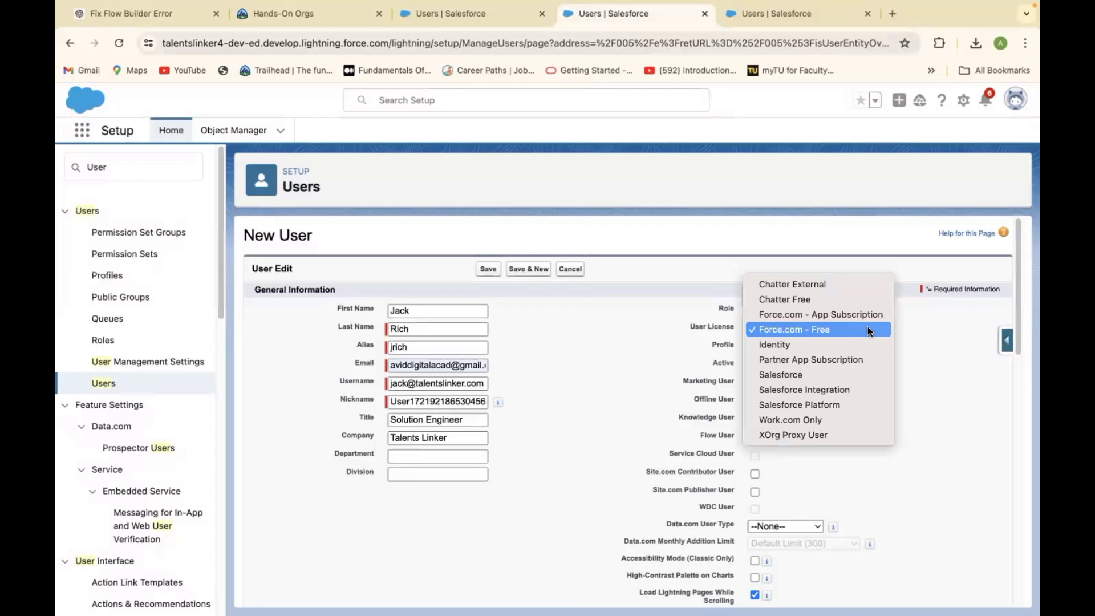
click(807, 376)
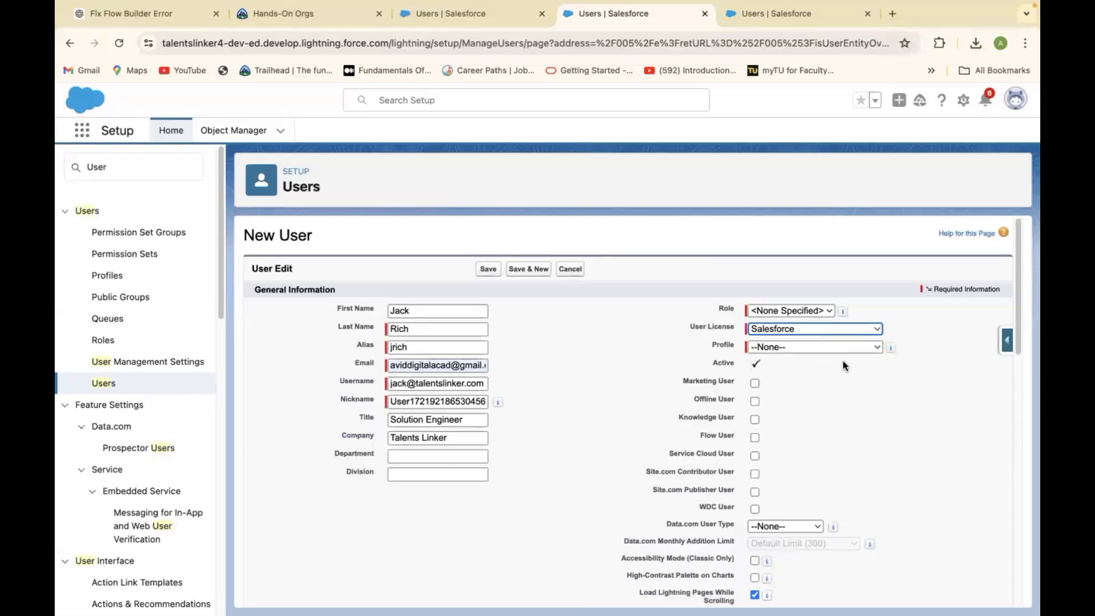
click(854, 347)
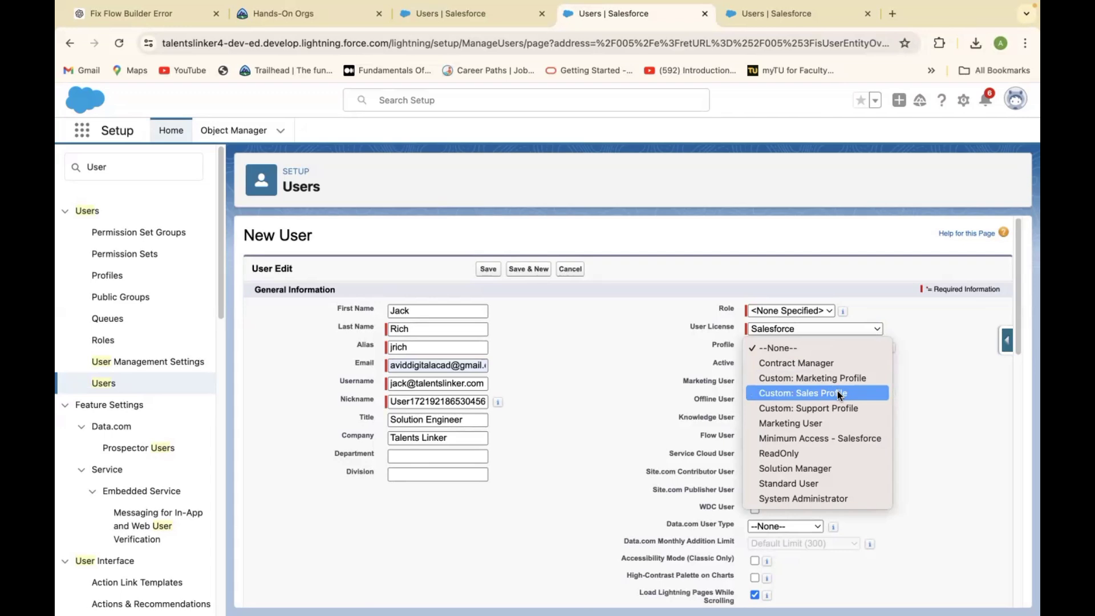
click(830, 468)
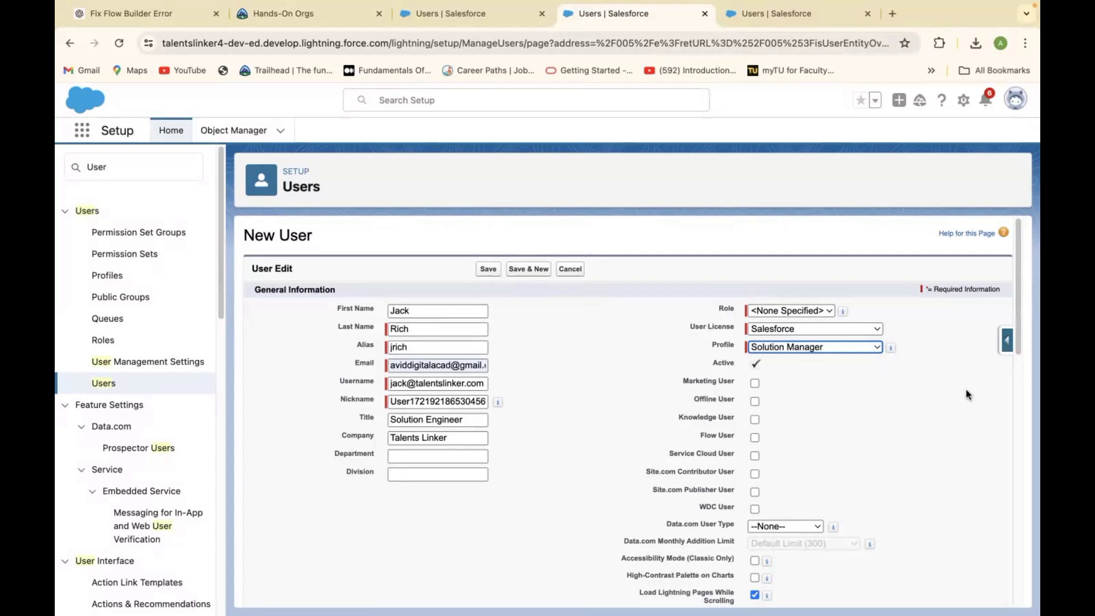
Scroll to the bottom of the New User form and save the user record.
drag(1020, 337, 1004, 550)
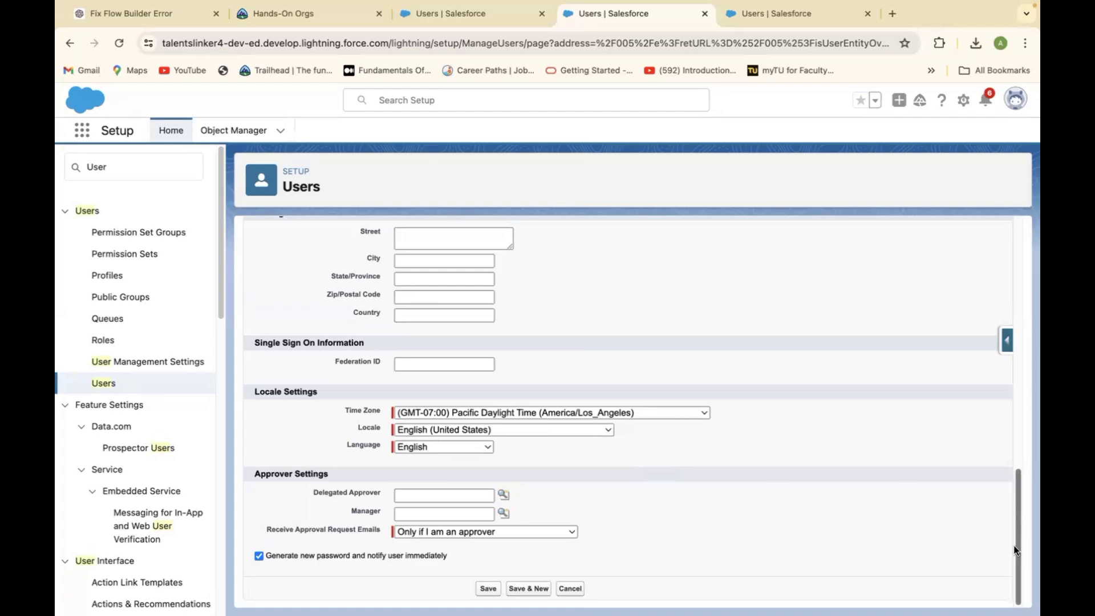
drag(1016, 551, 1016, 610)
scroll(978, 461, up, 5)
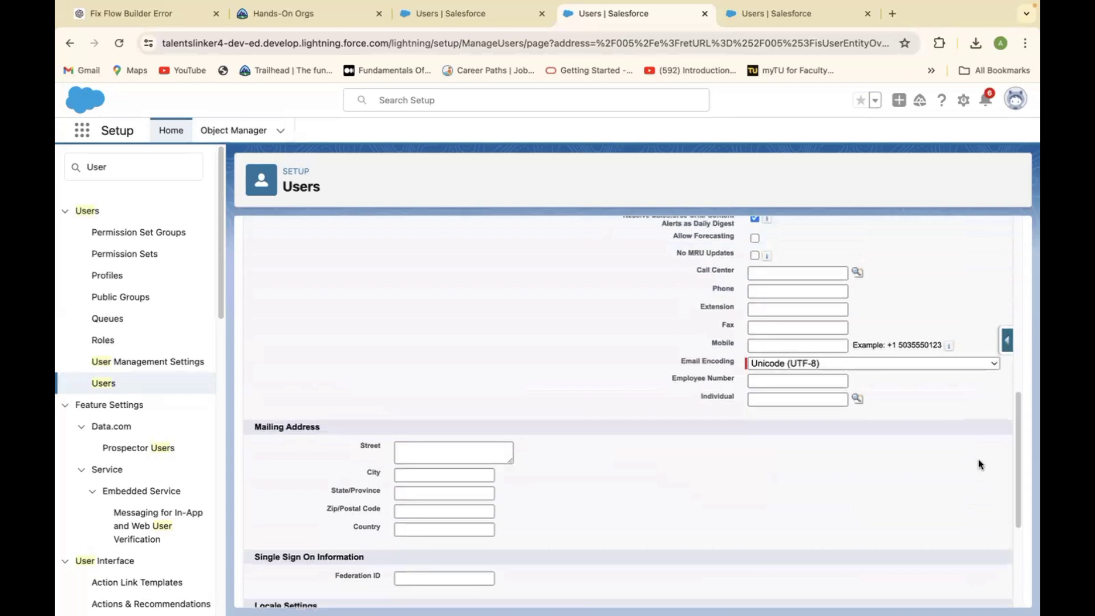
drag(1017, 477, 1002, 612)
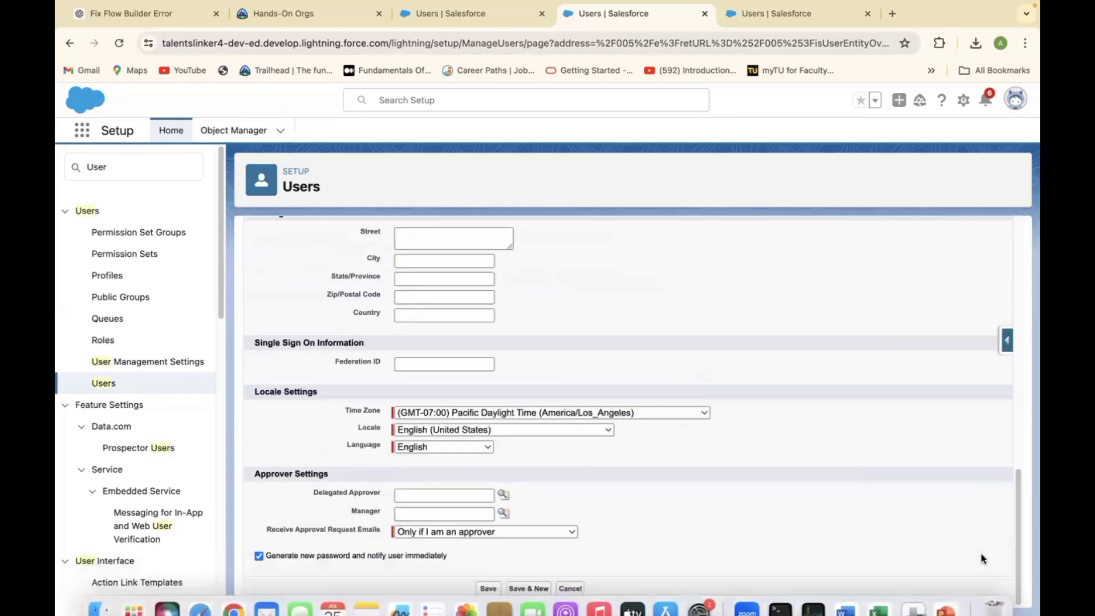
click(487, 589)
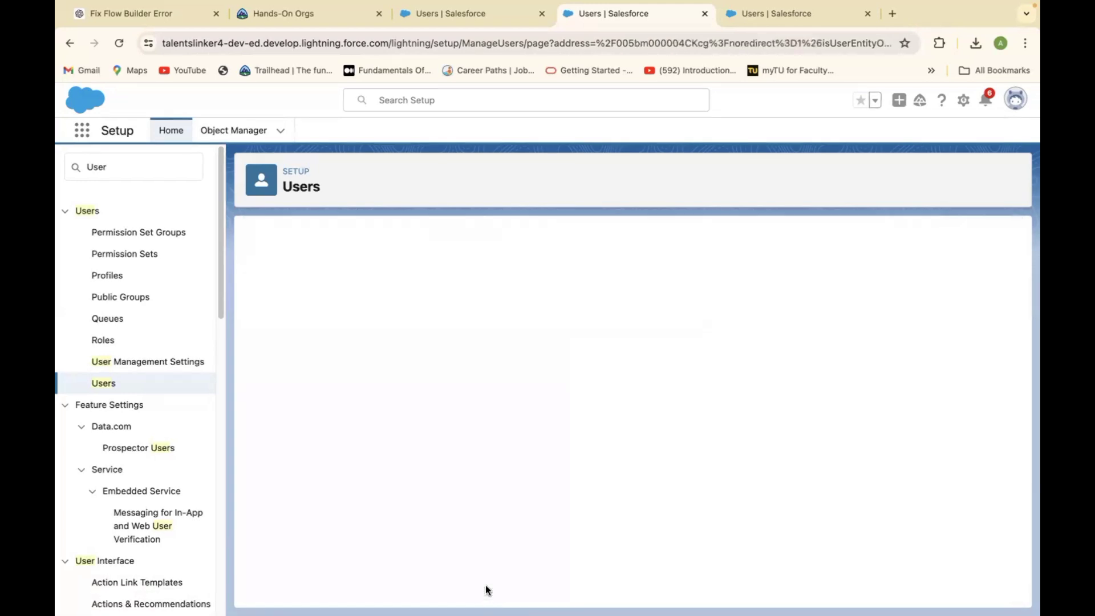